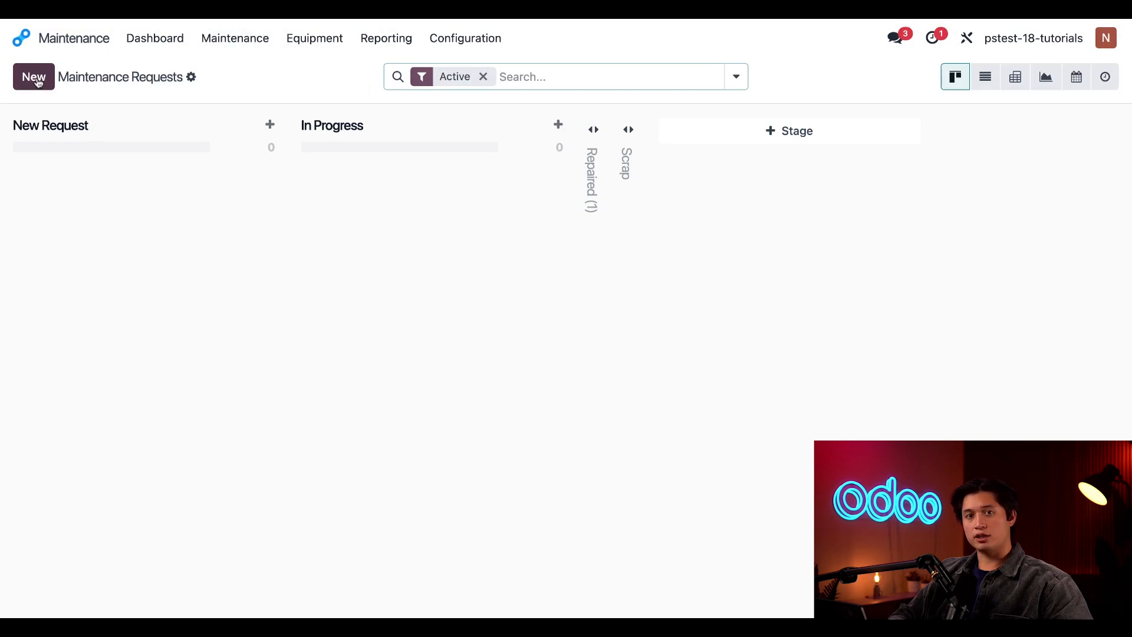
# Create a maintenance request titled "Sharpen Hand Saw" for the Hand Saw equipment
pyautogui.click(37, 81)
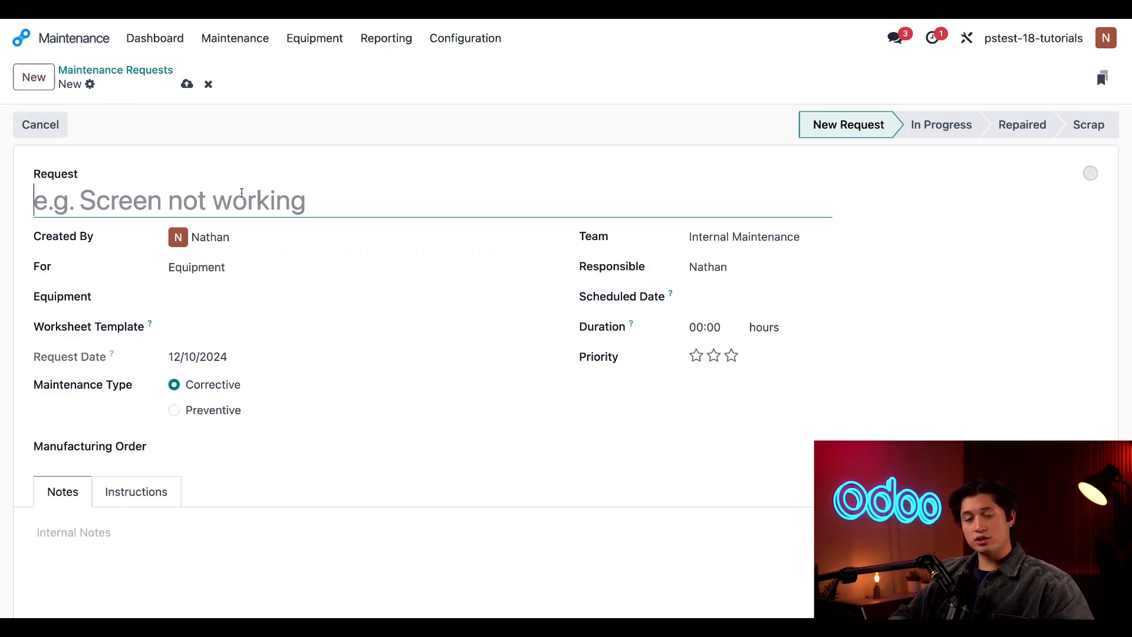
pyautogui.write('Sha')
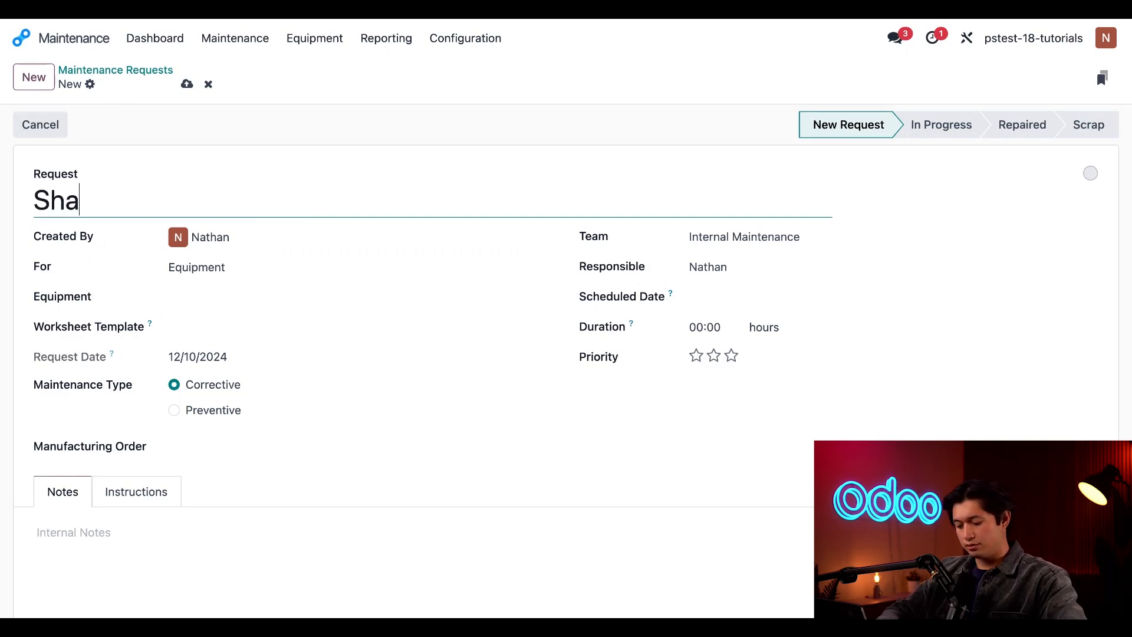
pyautogui.write('rpen Hand Saw')
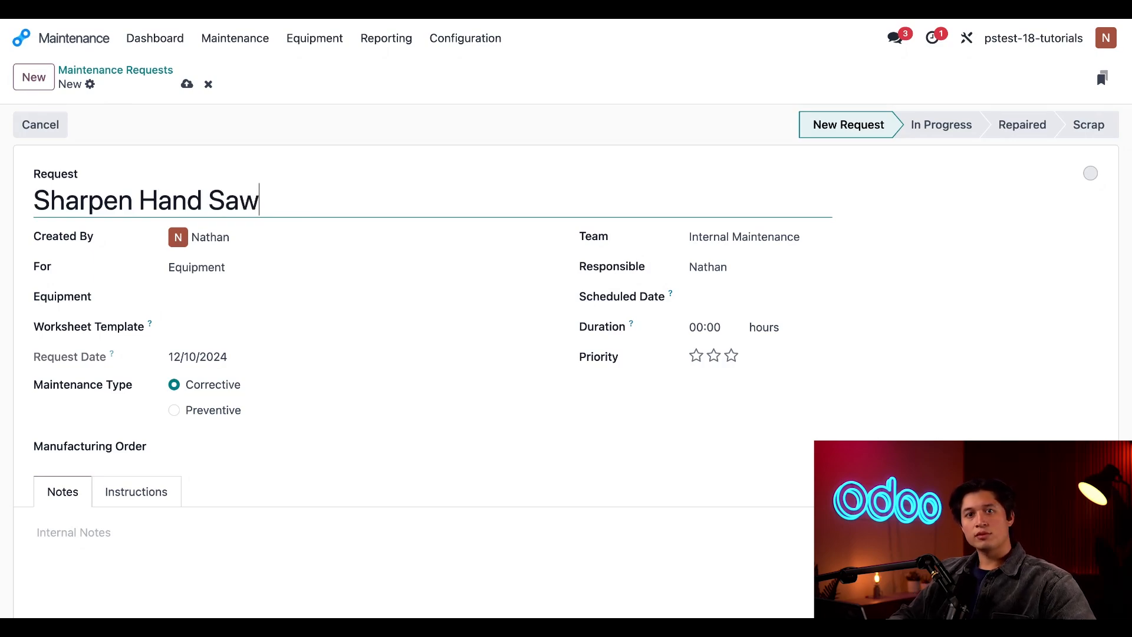
pyautogui.click(219, 297)
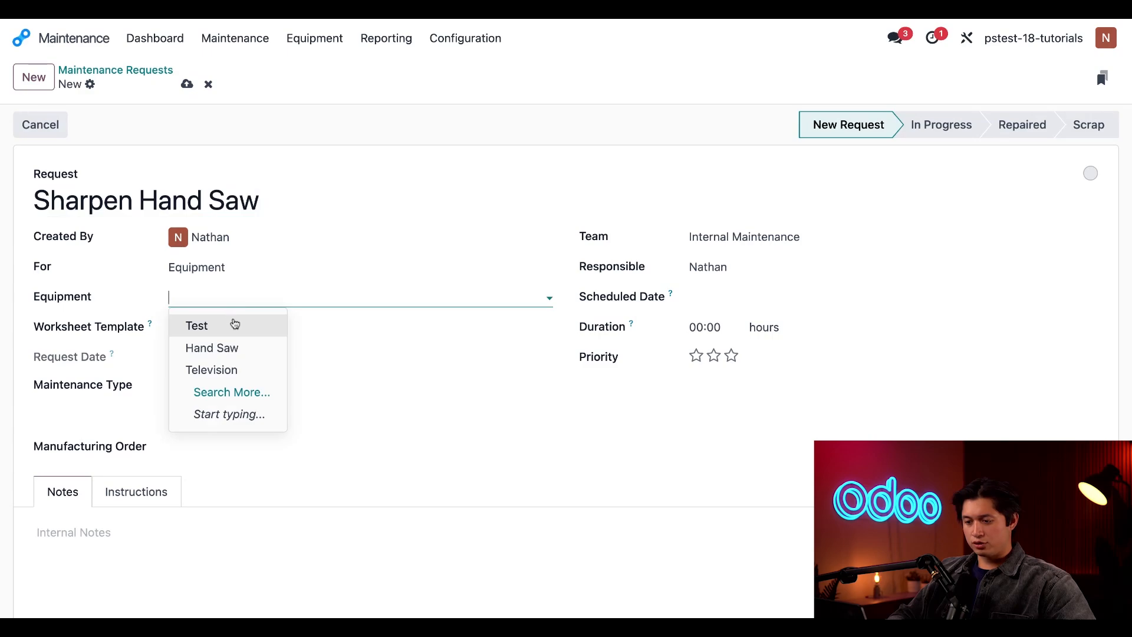
pyautogui.click(247, 354)
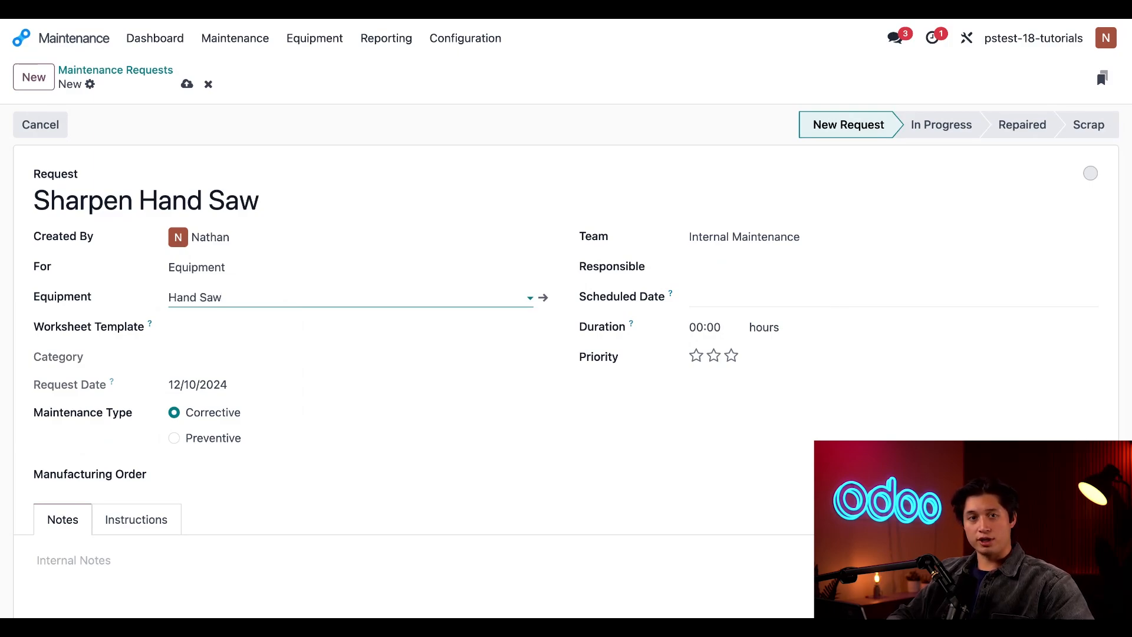
# Schedule the request for December 13, 2024 at 16:30
pyautogui.click(763, 303)
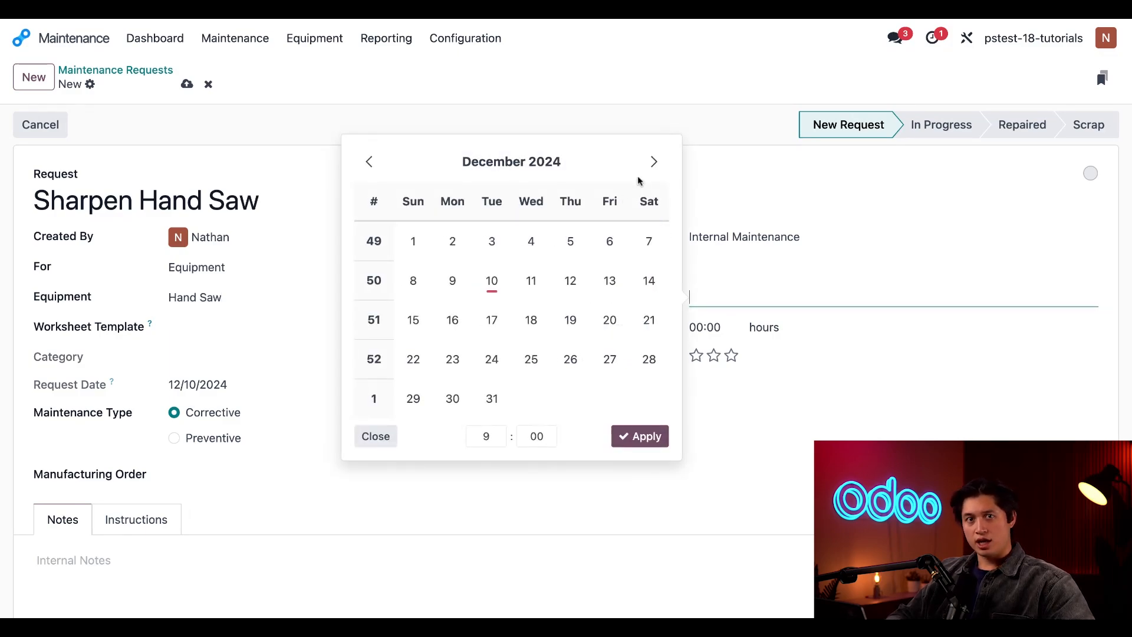
pyautogui.click(601, 288)
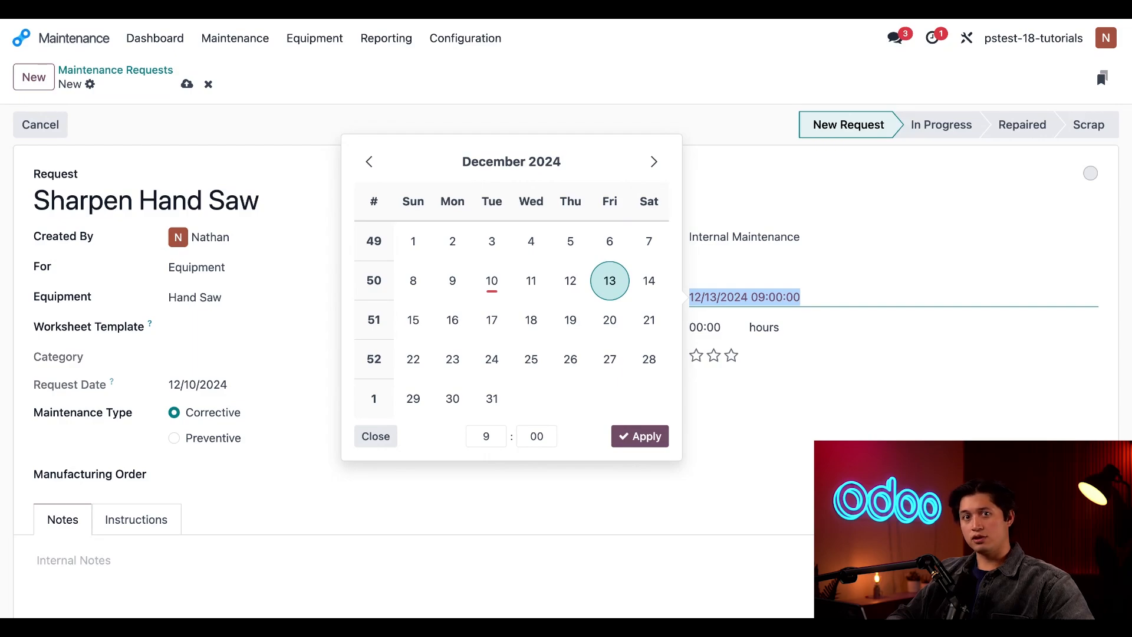
pyautogui.click(489, 444)
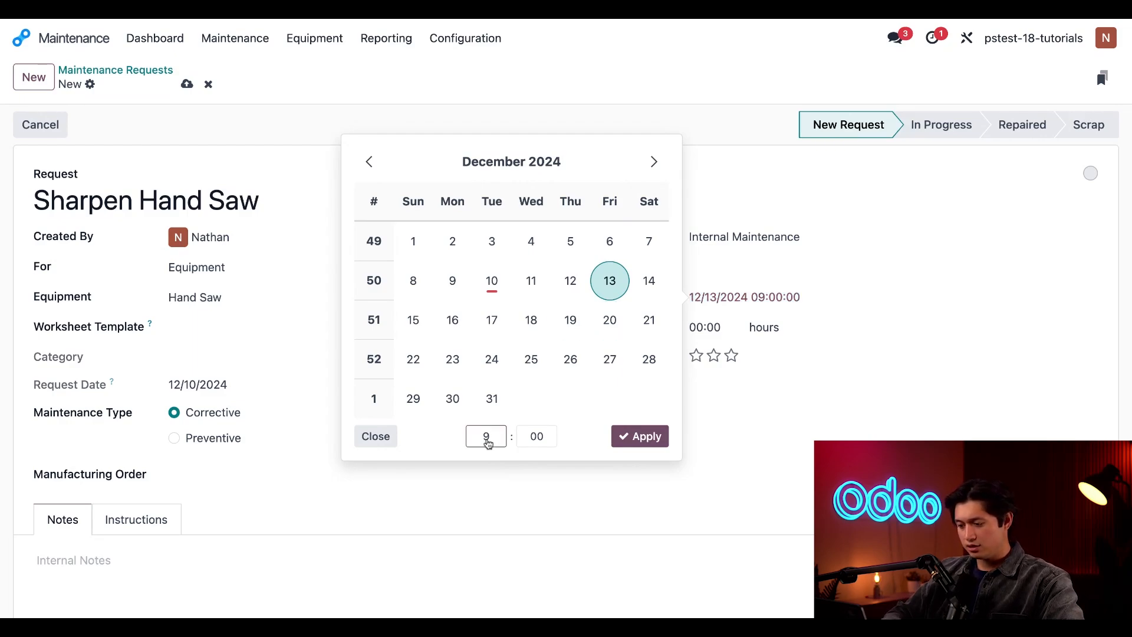
pyautogui.write('15')
pyautogui.click(537, 436)
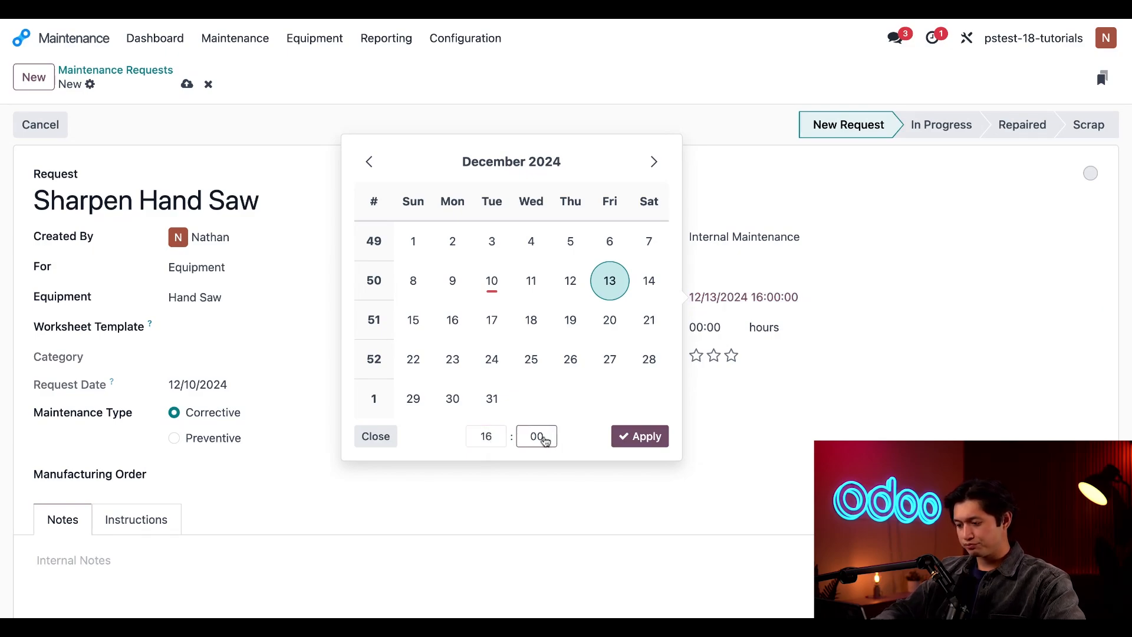
pyautogui.write('30')
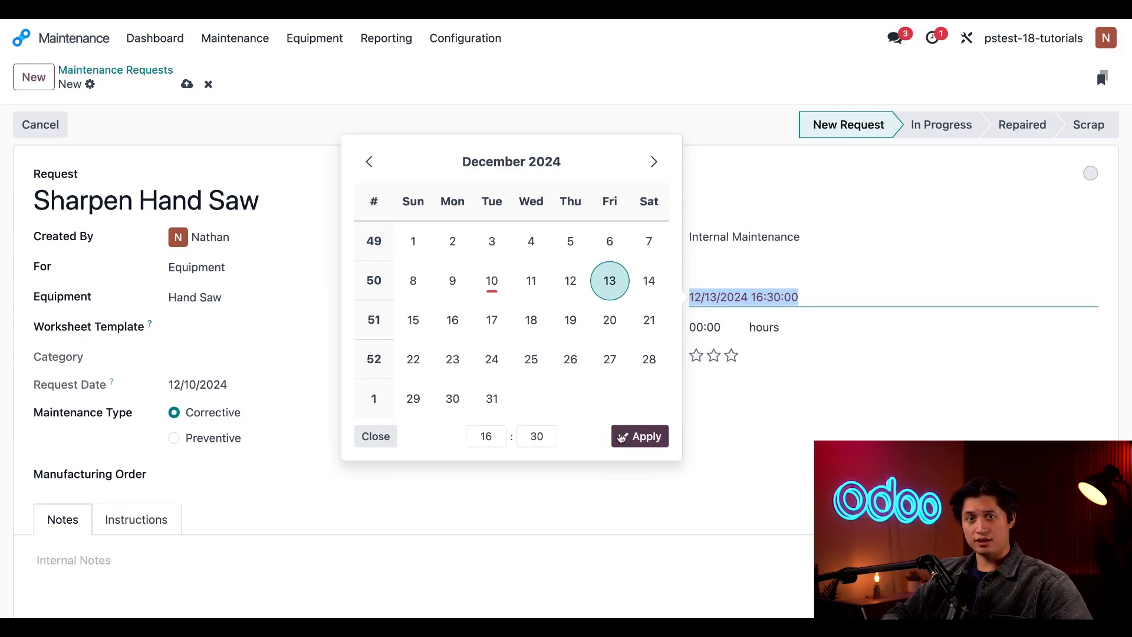
pyautogui.click(640, 436)
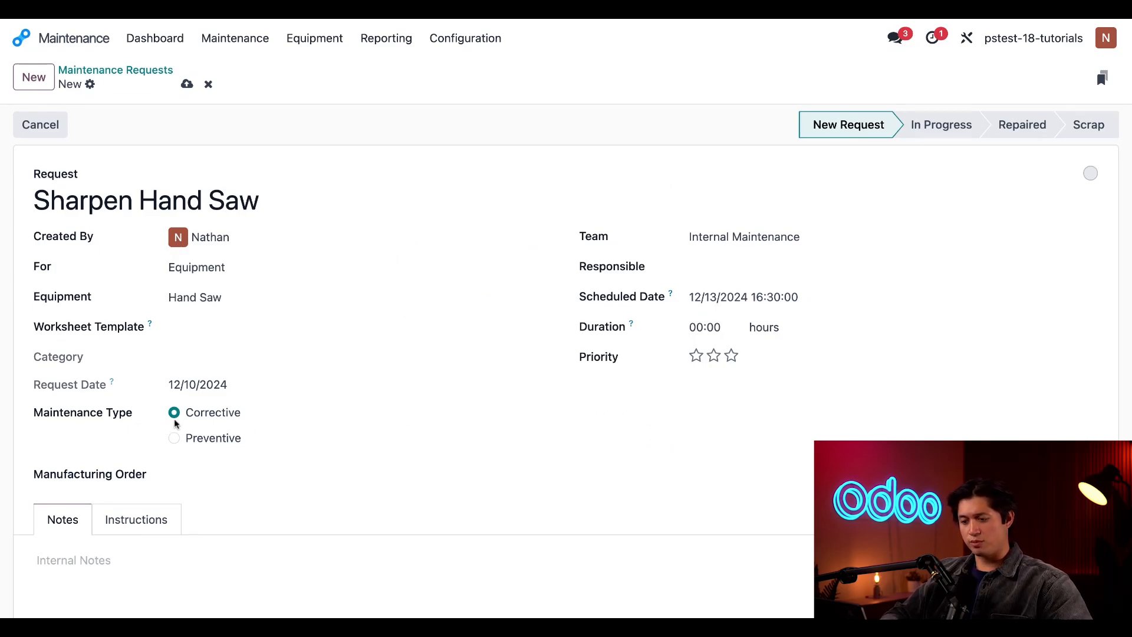
# Set the request's maintenance type to Preventive and make it recurrent
pyautogui.click(174, 438)
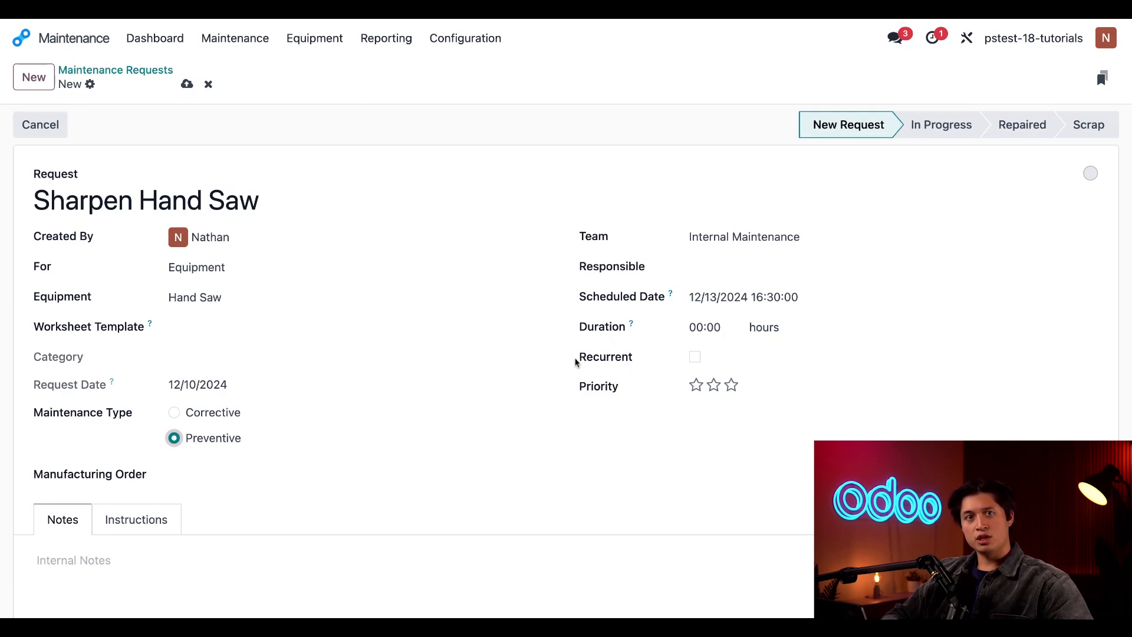
pyautogui.click(694, 357)
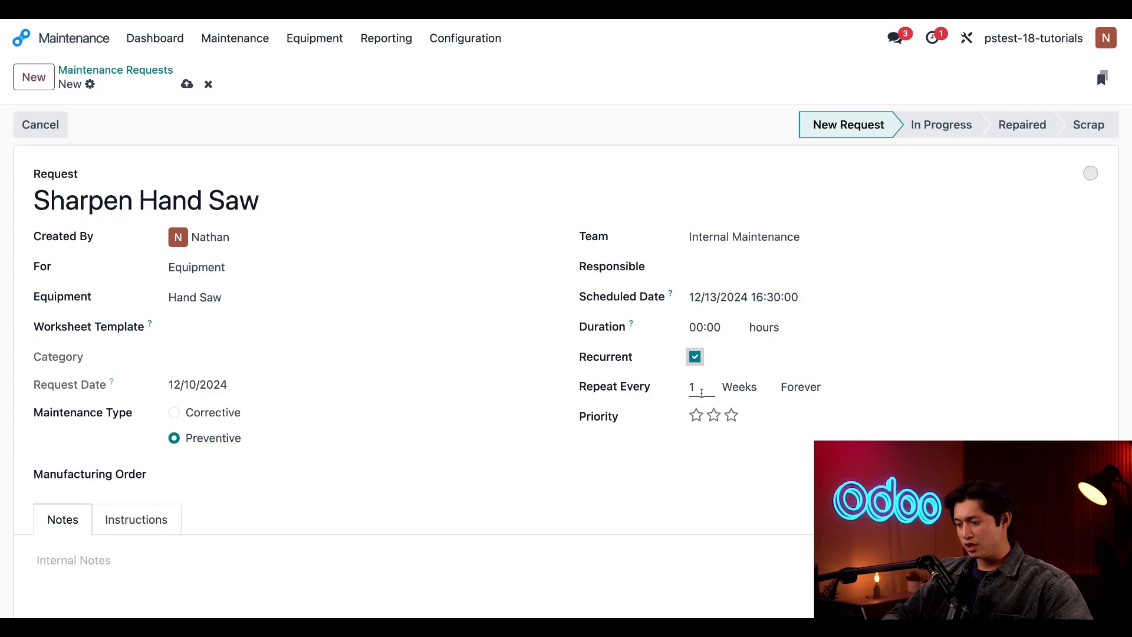
# Try Days, Months and Years as the repeat unit, and set it back to Weeks
pyautogui.click(736, 386)
pyautogui.click(748, 399)
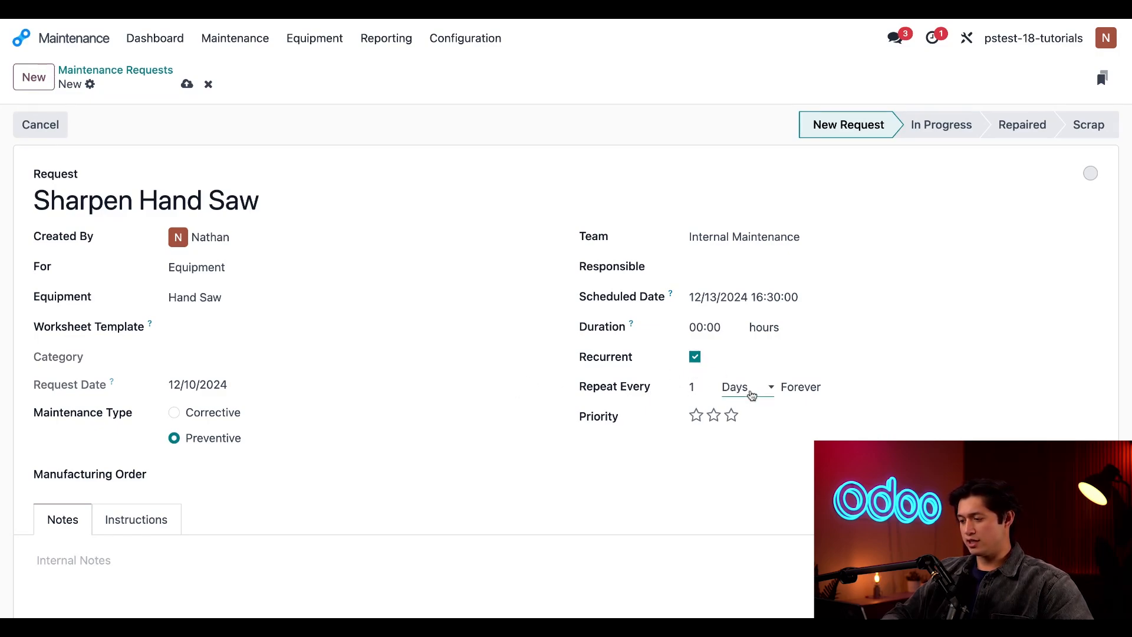
pyautogui.click(750, 393)
pyautogui.click(751, 398)
pyautogui.click(751, 394)
pyautogui.click(751, 396)
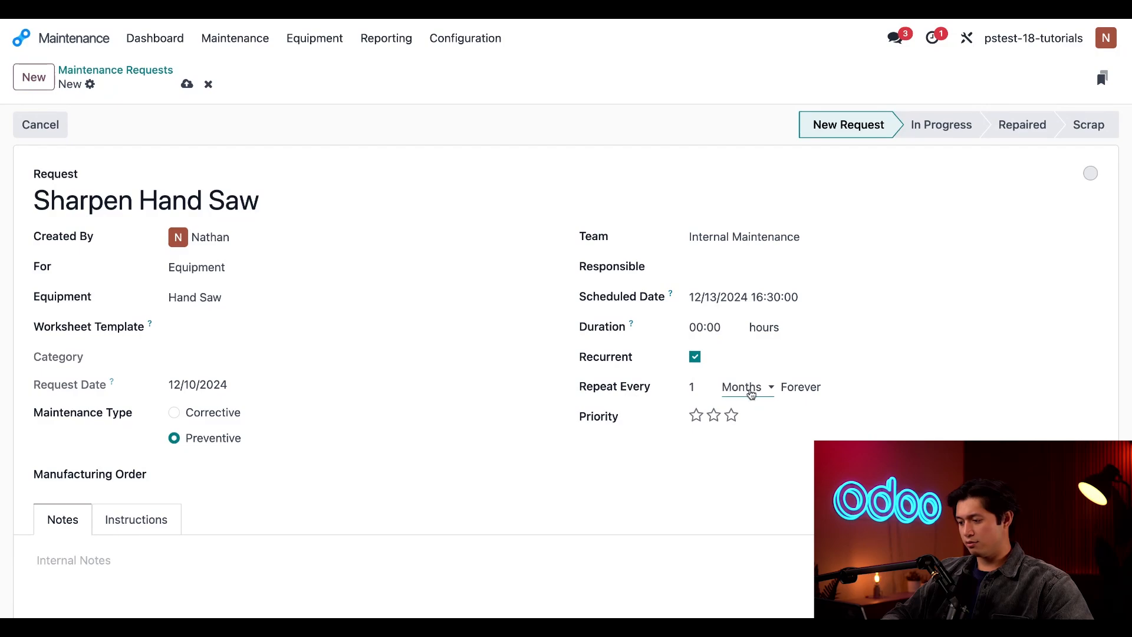
pyautogui.click(751, 393)
pyautogui.click(751, 397)
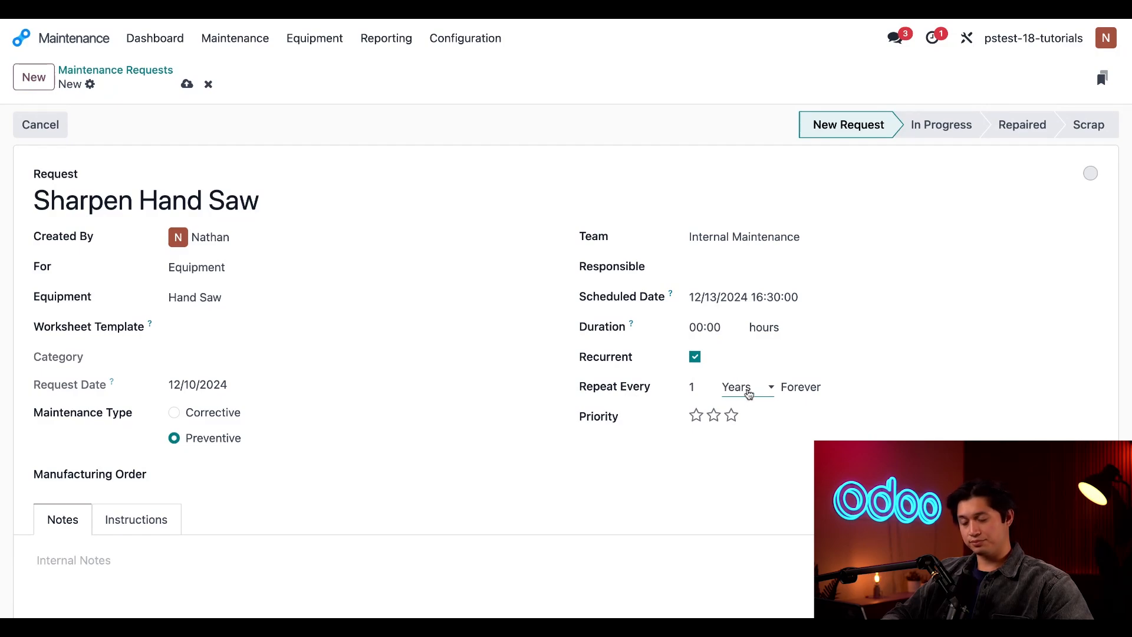
pyautogui.click(749, 393)
pyautogui.click(747, 373)
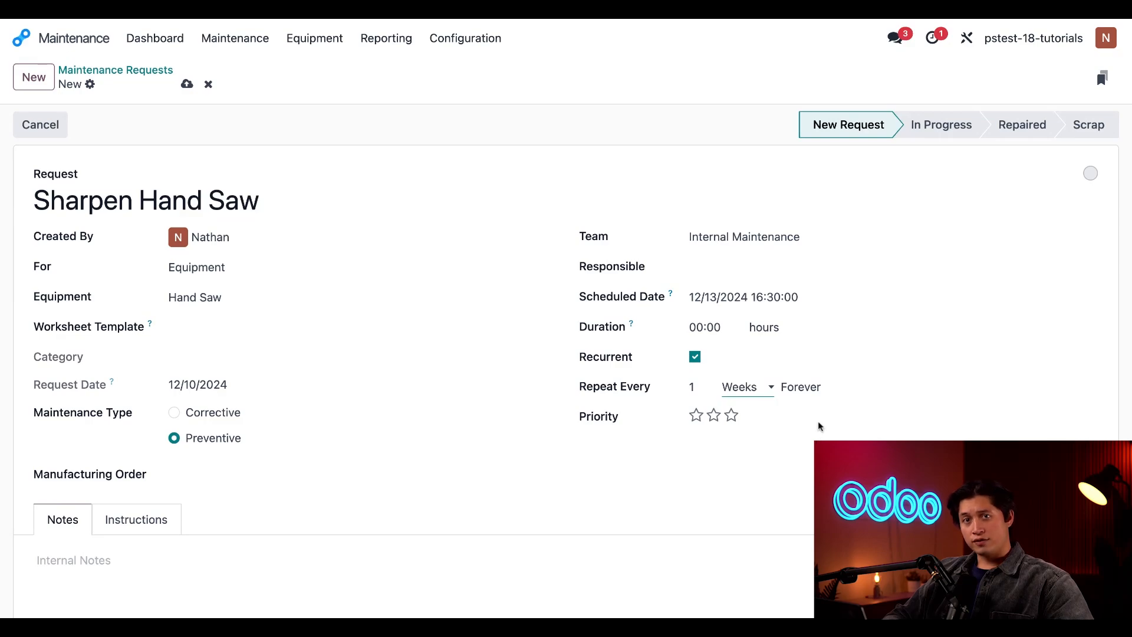
# Try limiting the recurrence until 12/18/2024, and set it back to Forever
pyautogui.click(819, 389)
pyautogui.click(819, 401)
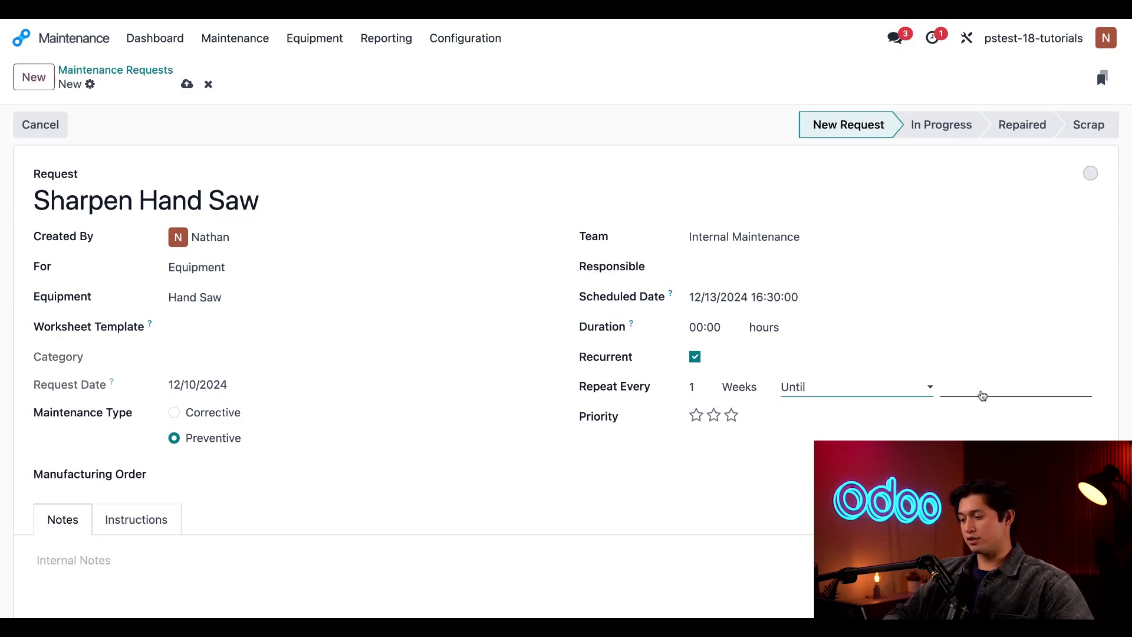
pyautogui.click(980, 395)
pyautogui.click(935, 253)
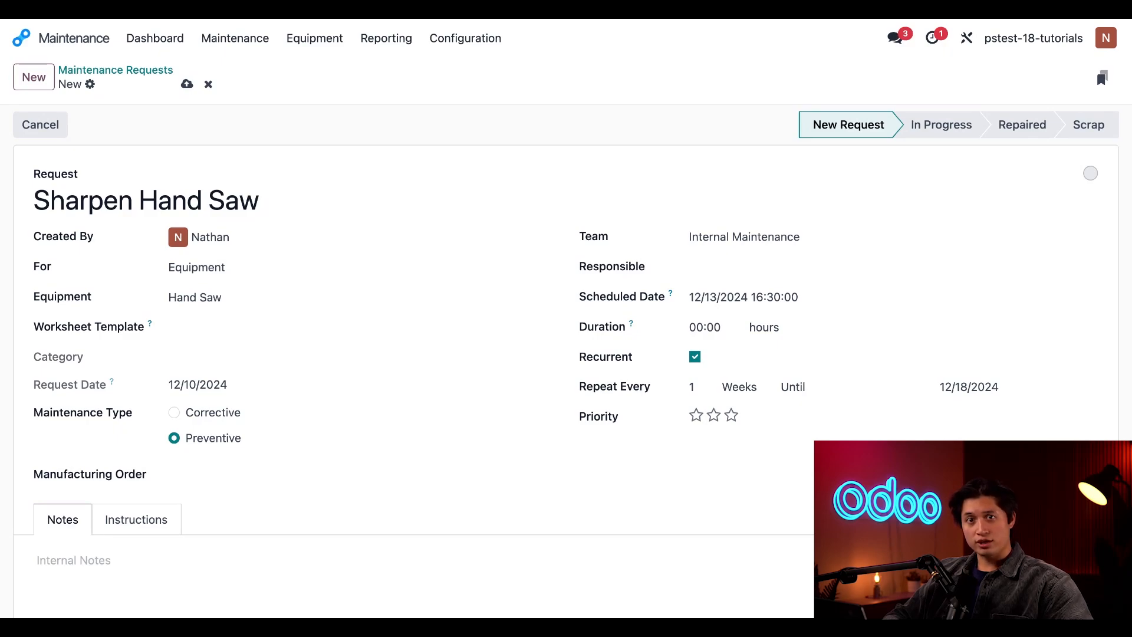
pyautogui.click(877, 391)
pyautogui.click(860, 374)
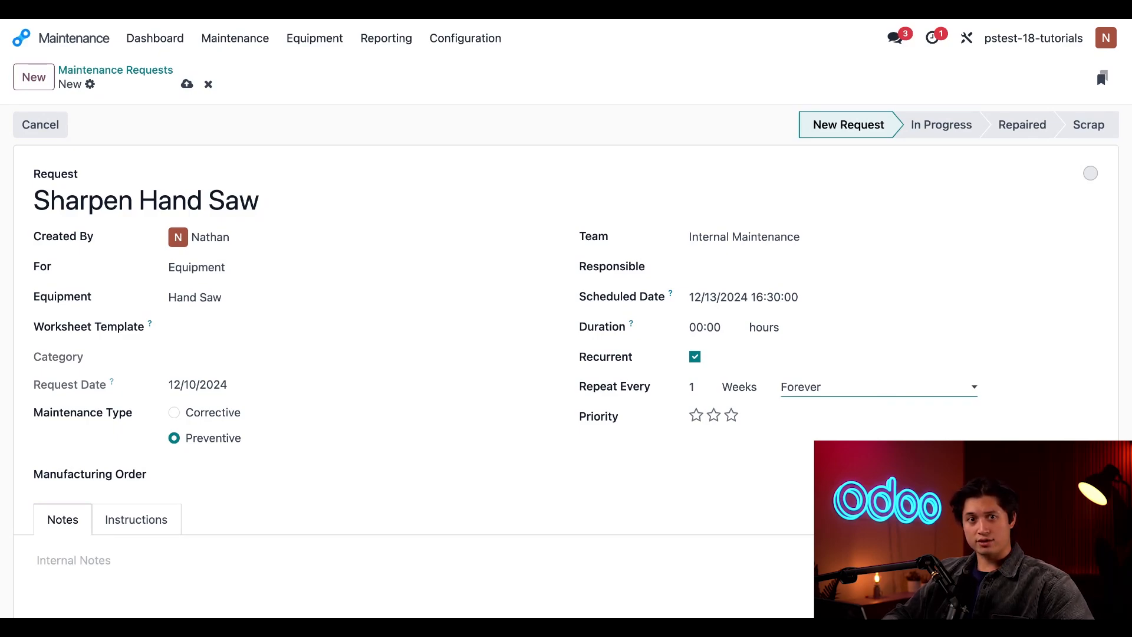
# Open the maintenance calendar and display it by month
pyautogui.click(241, 48)
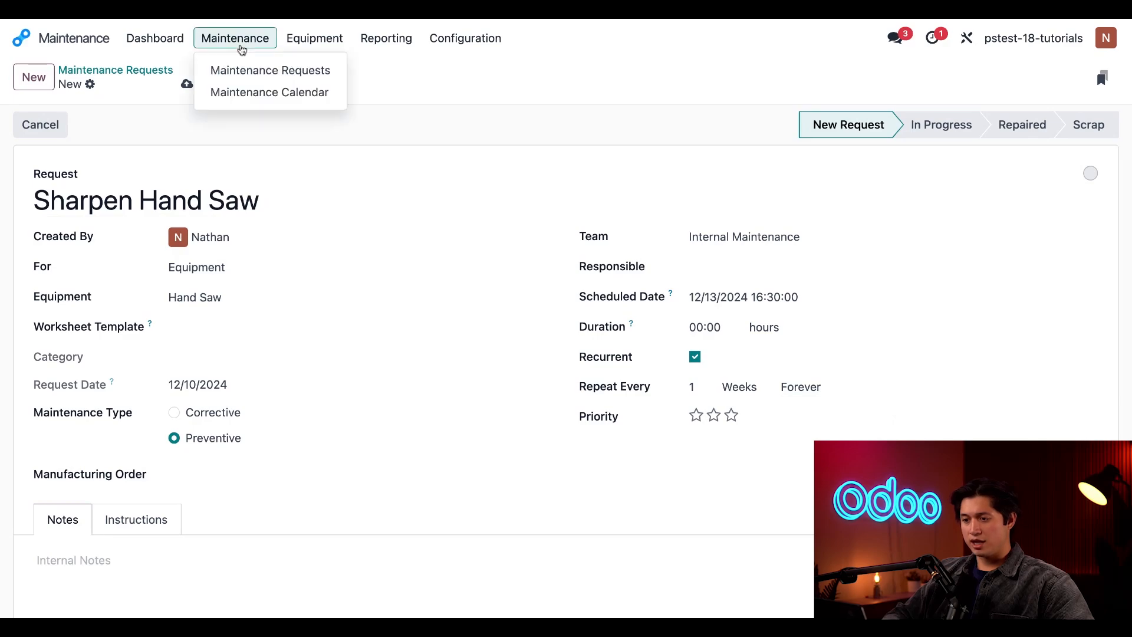
pyautogui.click(269, 91)
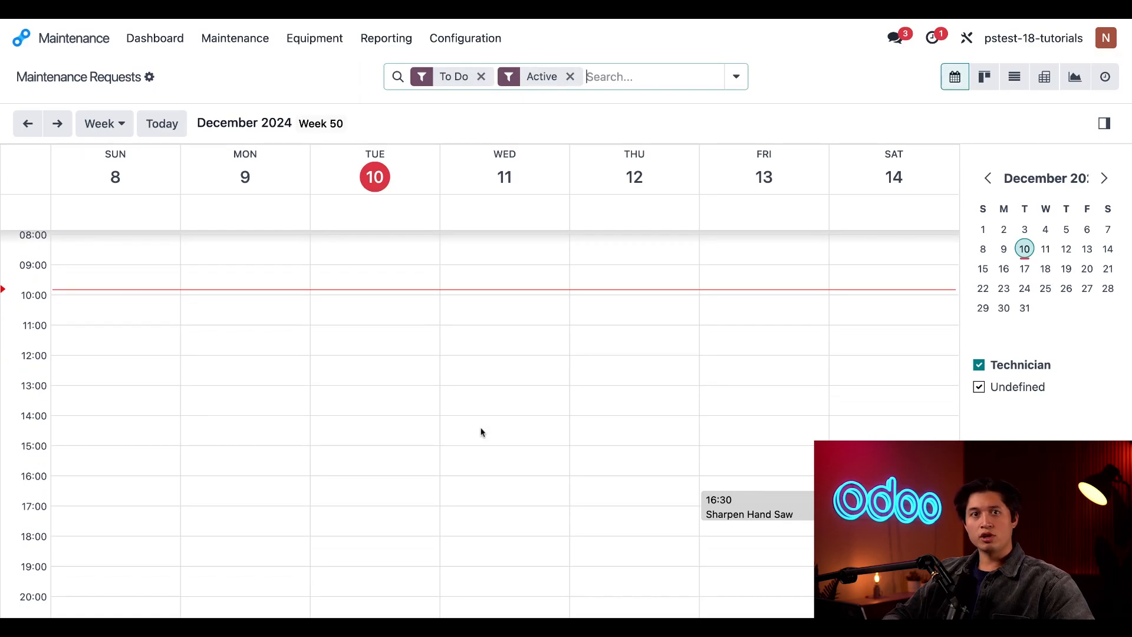
pyautogui.click(113, 130)
pyautogui.click(121, 204)
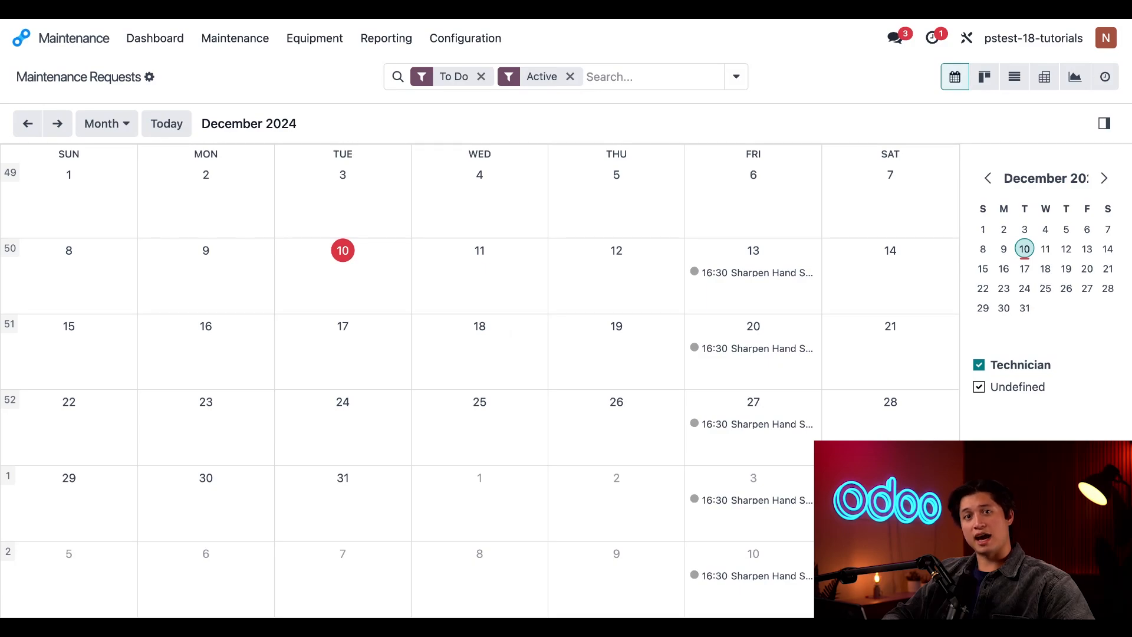
# Check the details of the Sharpen Hand Saw occurrences on December 20 and December 27
pyautogui.click(785, 349)
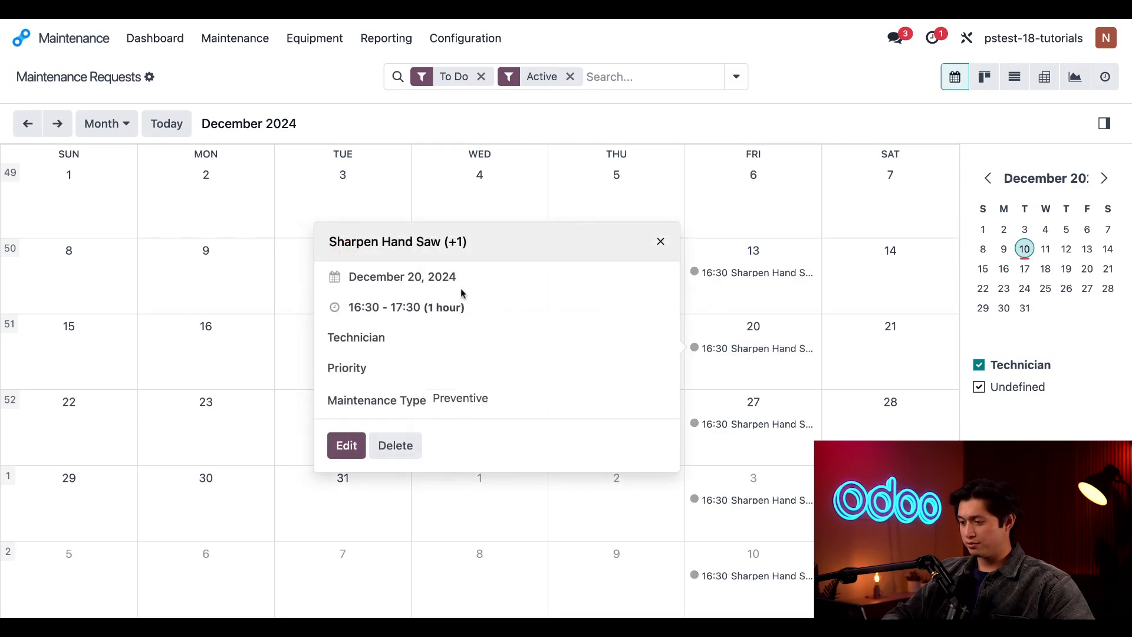
pyautogui.click(757, 434)
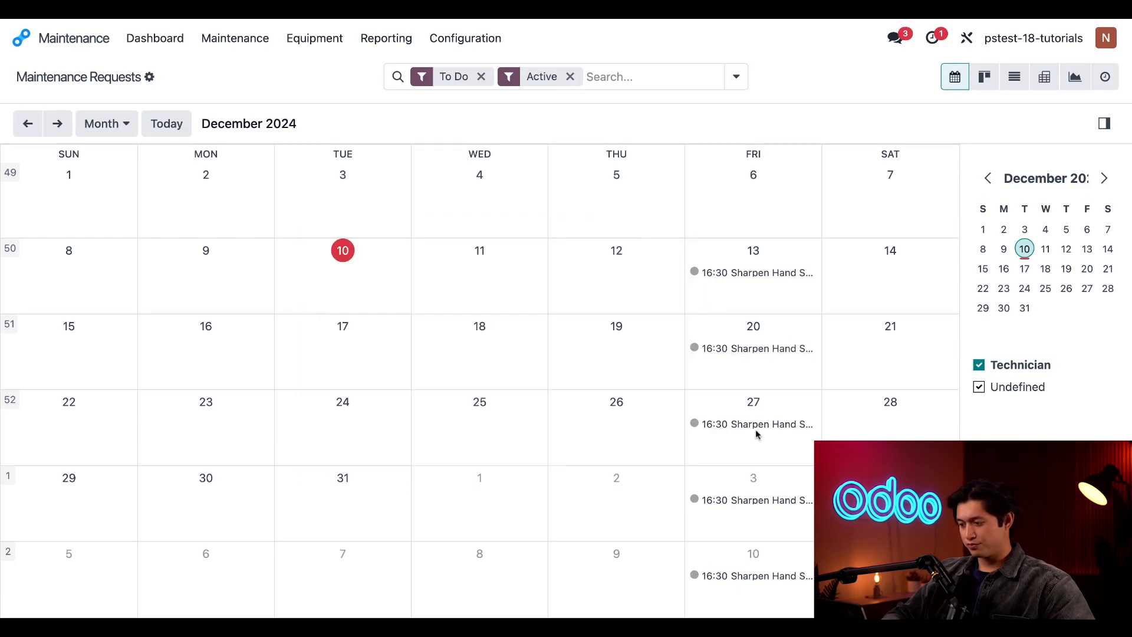
pyautogui.click(755, 428)
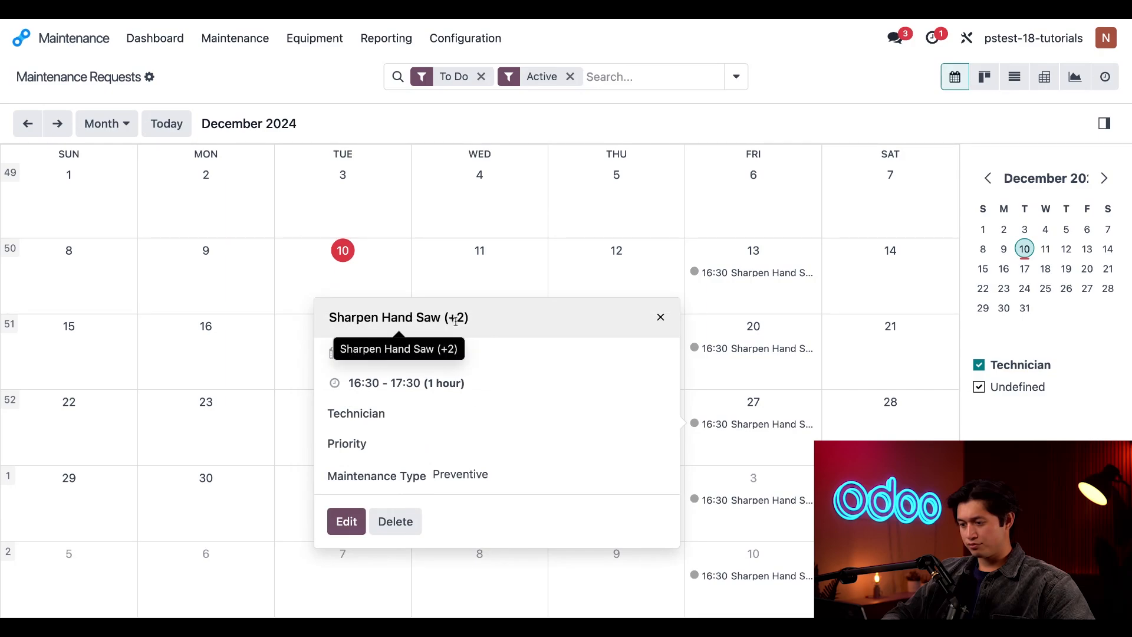
pyautogui.click(459, 286)
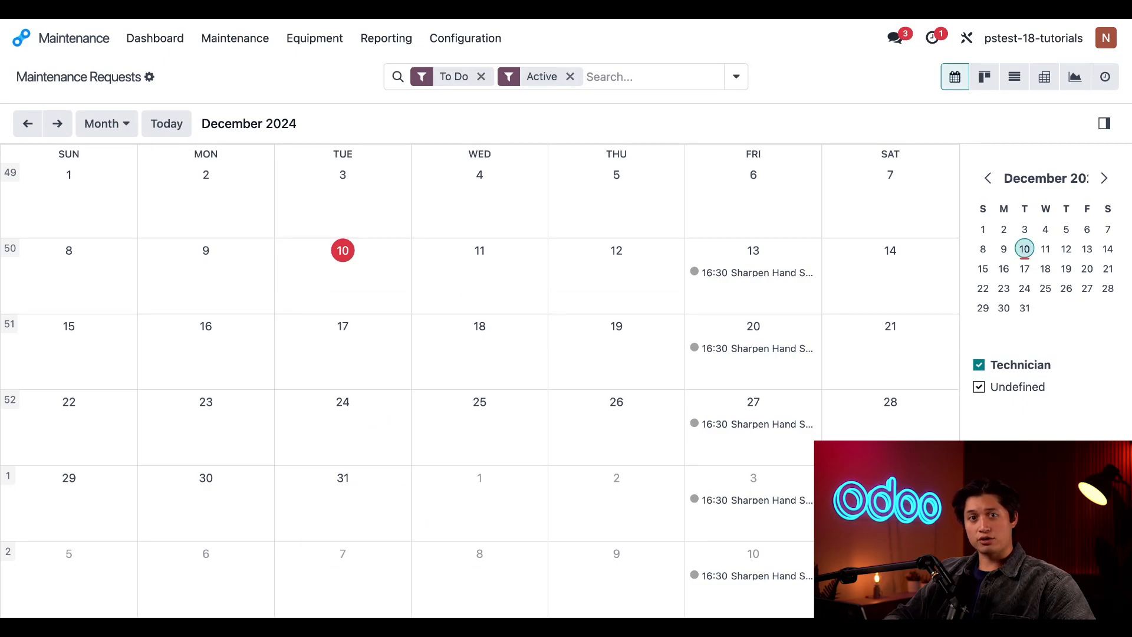
# Show January 2025 and open the Sharpen Hand Saw request from its January 17 occurrence
pyautogui.click(59, 126)
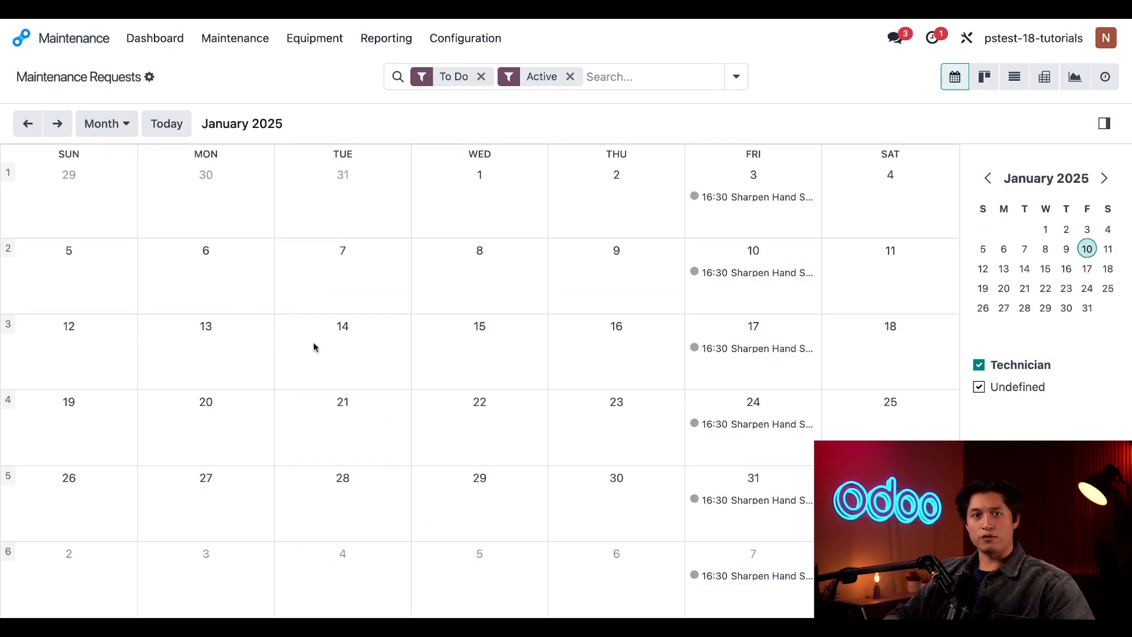
pyautogui.click(713, 351)
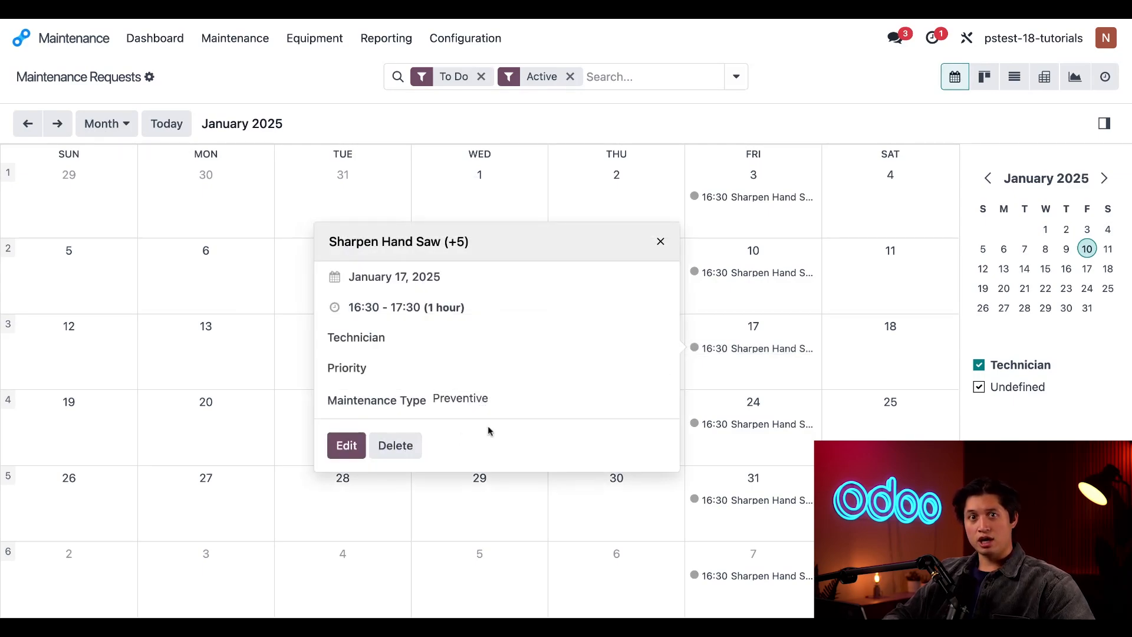
pyautogui.click(354, 446)
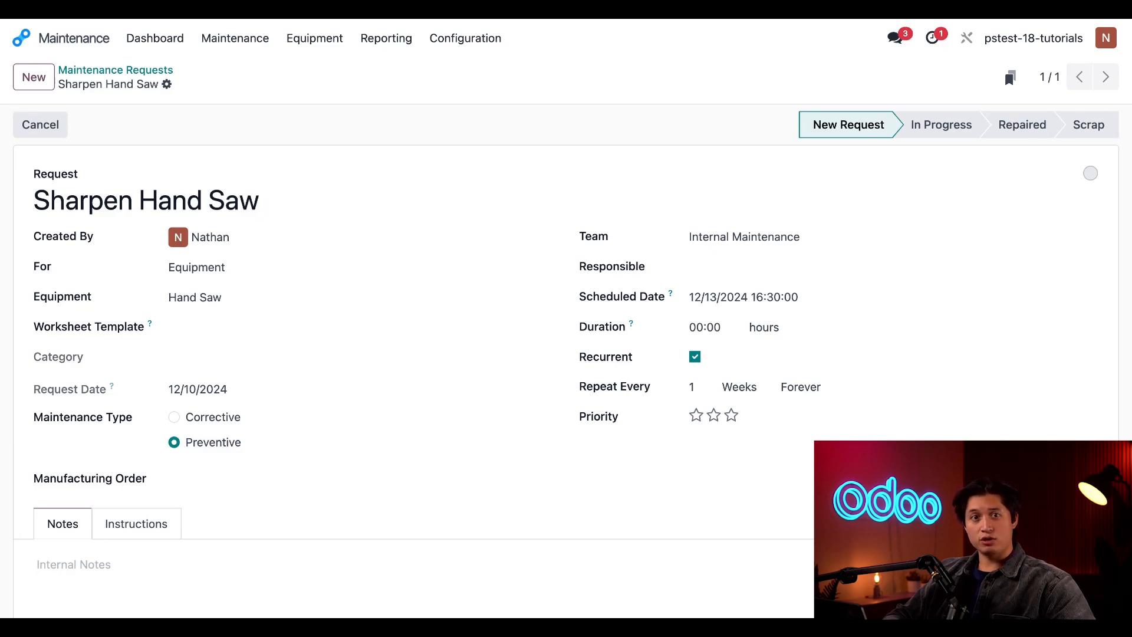
# Return to the maintenance requests overview and move the Sharpen Hand Saw request to the Repaired stage
pyautogui.click(244, 41)
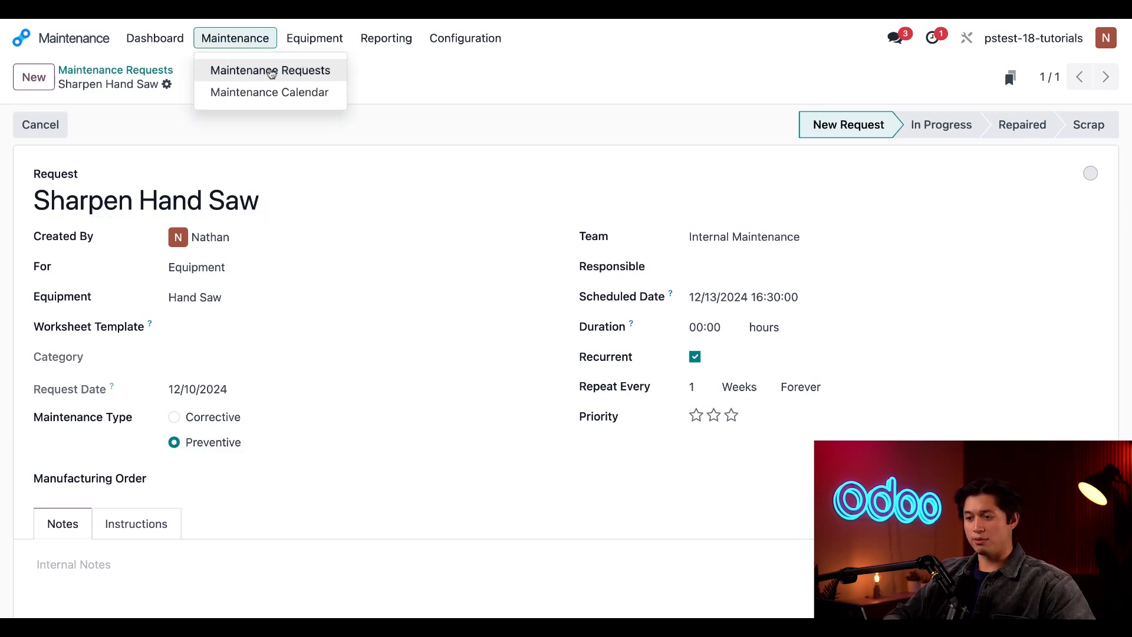
pyautogui.click(273, 71)
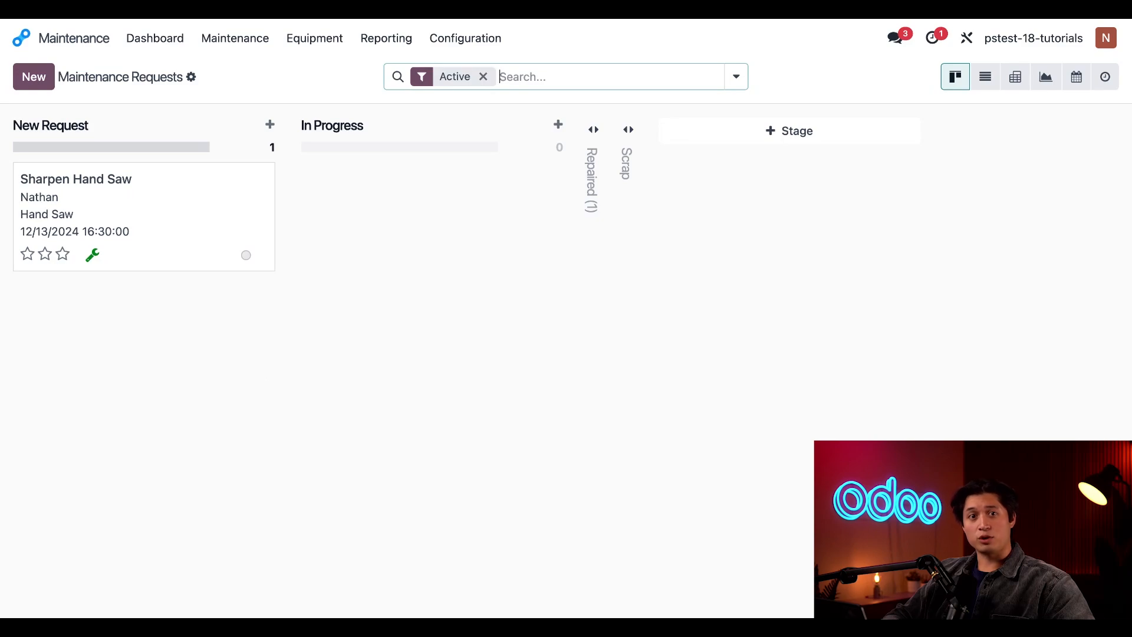
pyautogui.moveTo(176, 220); pyautogui.dragTo(599, 265)
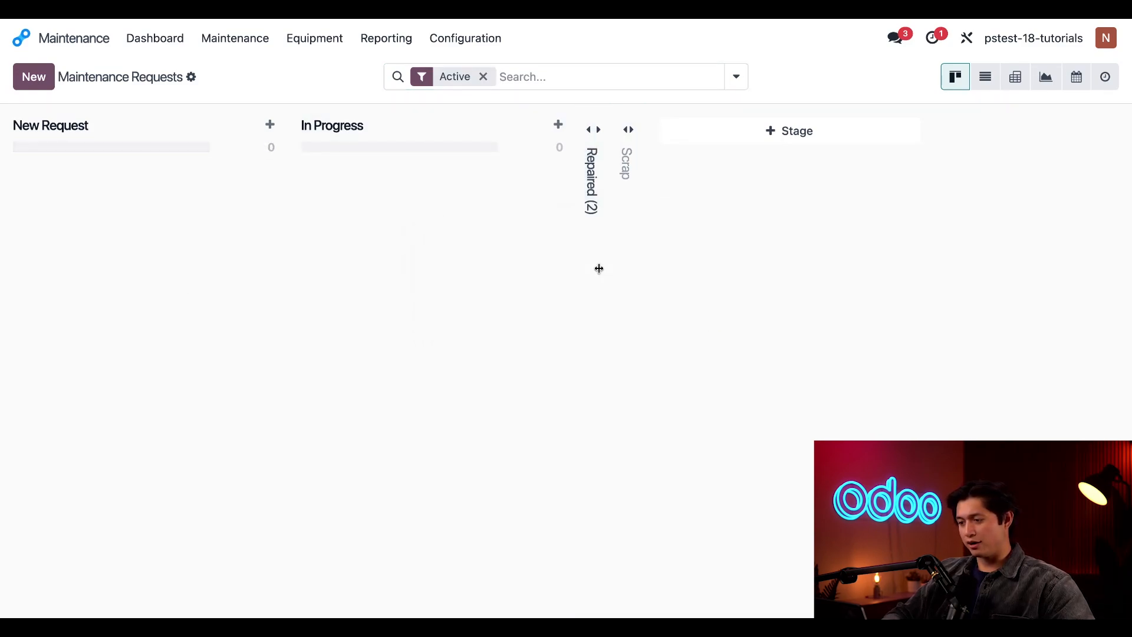